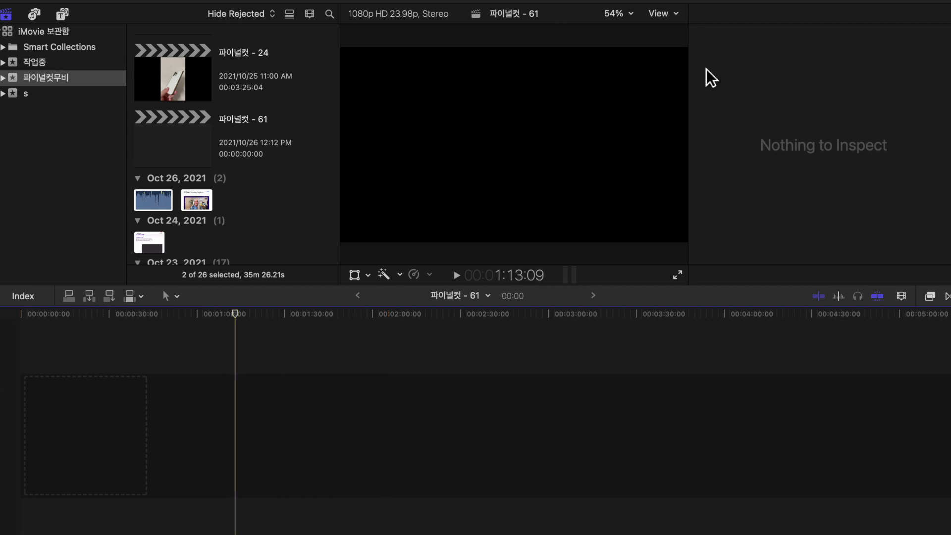
left_click(241, 205)
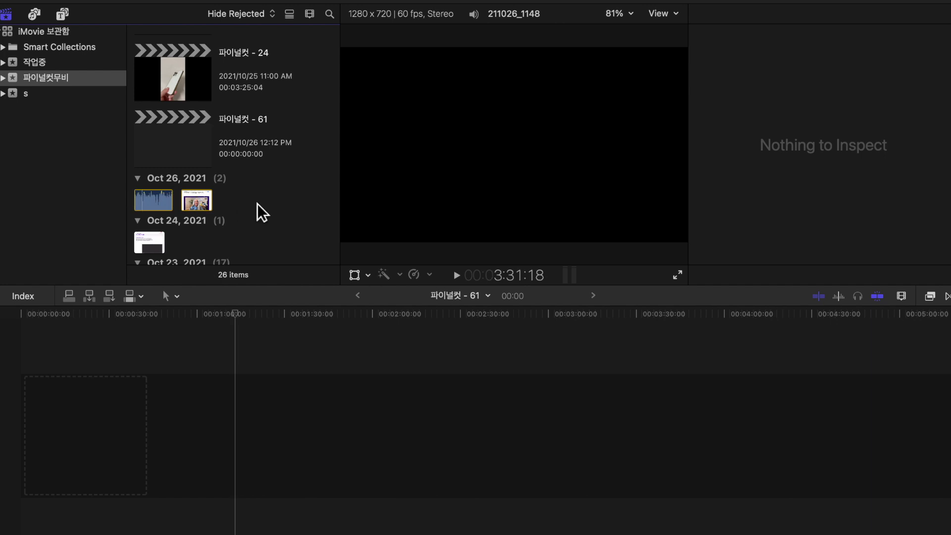
left_click(201, 201)
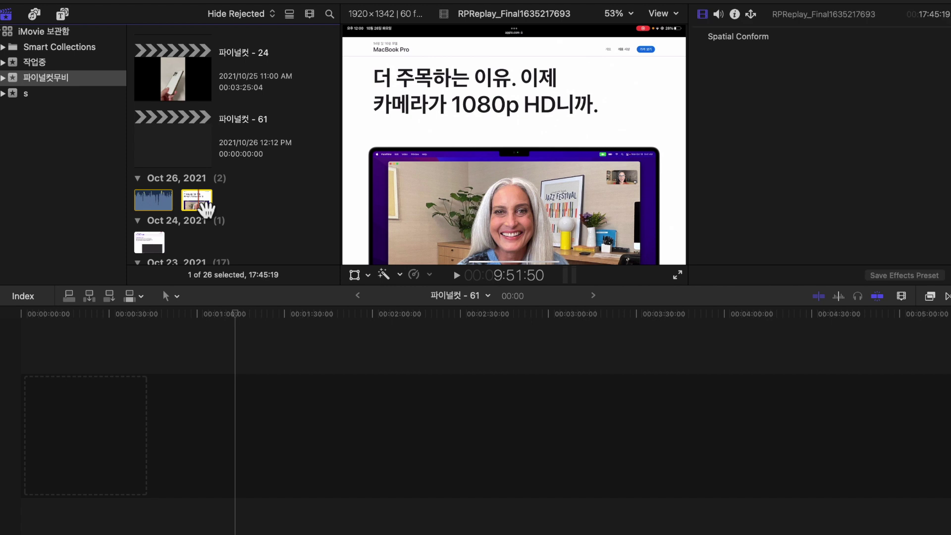
left_click_drag(200, 201, 99, 419)
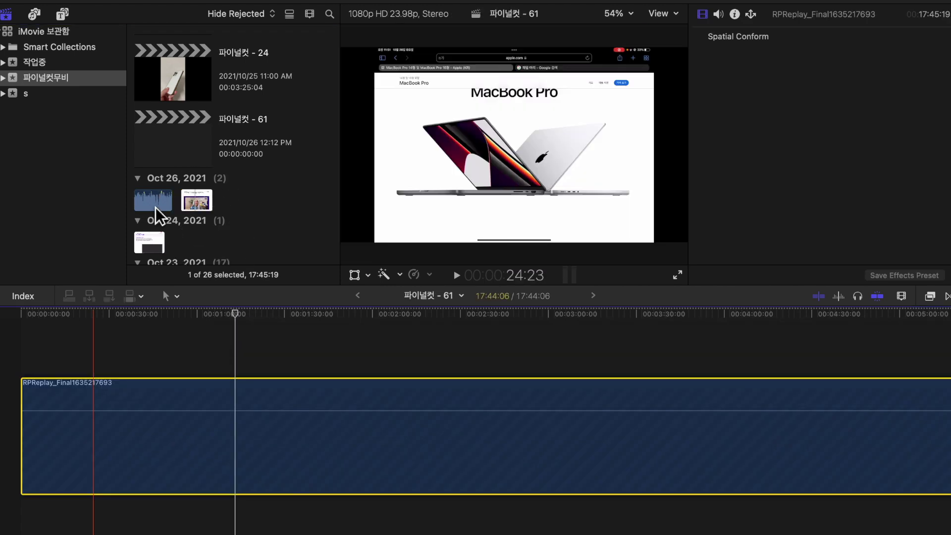
left_click(155, 207)
left_click_drag(161, 203, 74, 464)
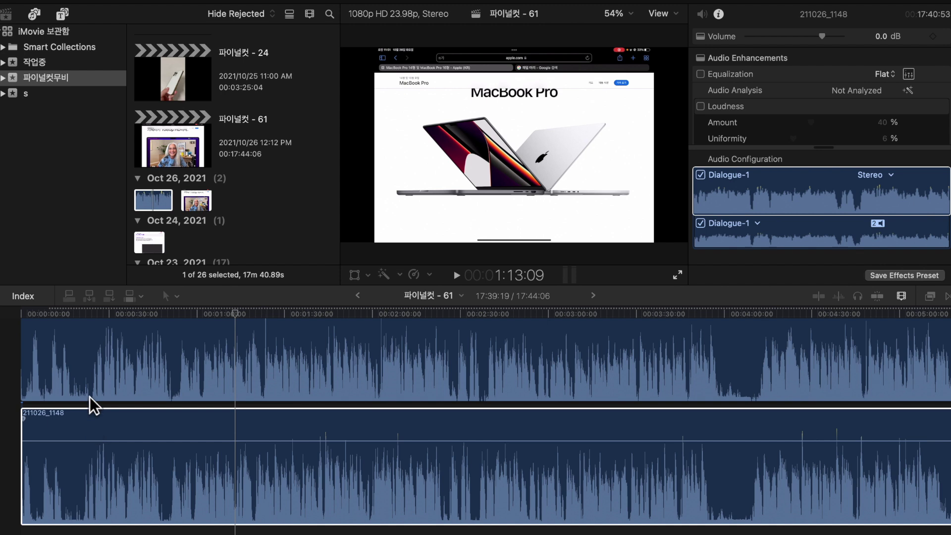
Step: Shift the 211026_1148 audio clip about 3 seconds along the timeline so its waveform lines up with the video clip's waveform
left_click(70, 372)
key("super+equal")
key("super+equal")
key("super+equal")
scroll(70, 373, "left", 20)
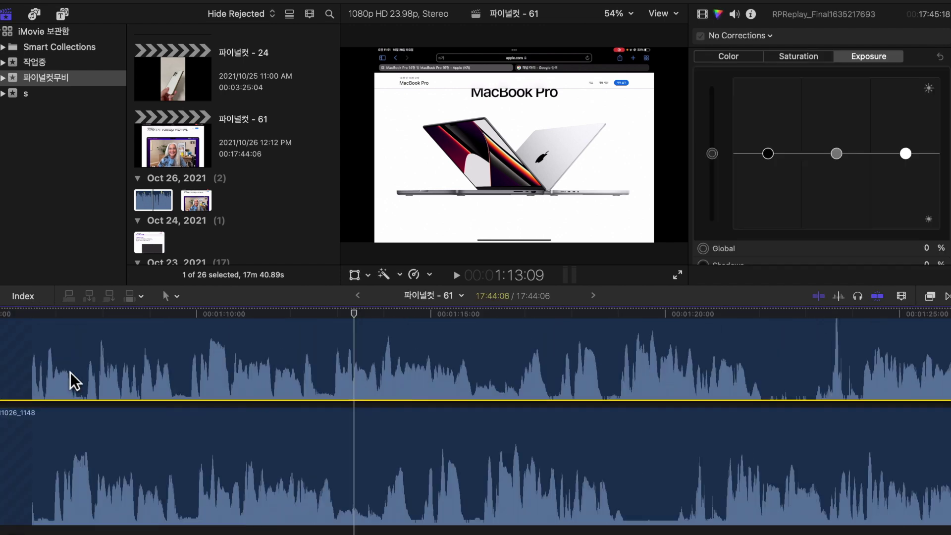
scroll(195, 447, "down", 5)
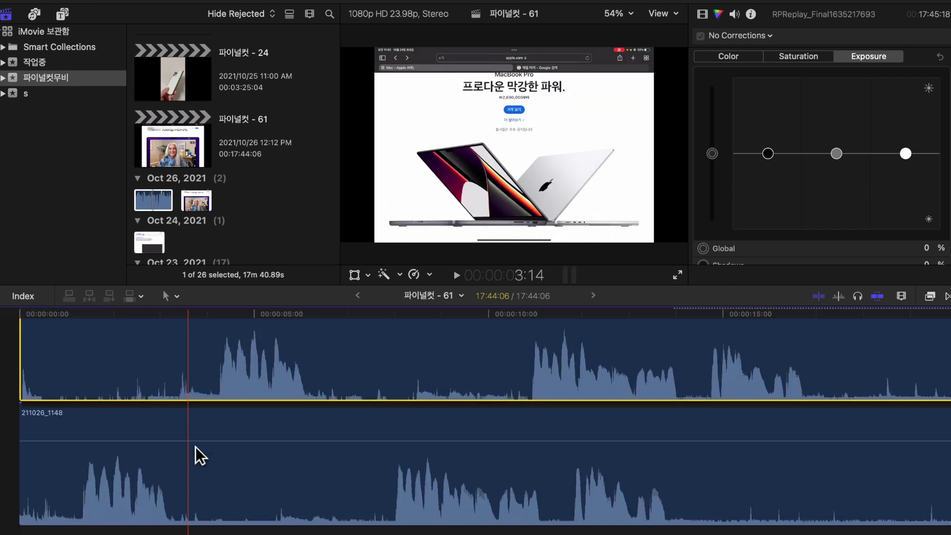
left_click_drag(226, 478, 361, 479)
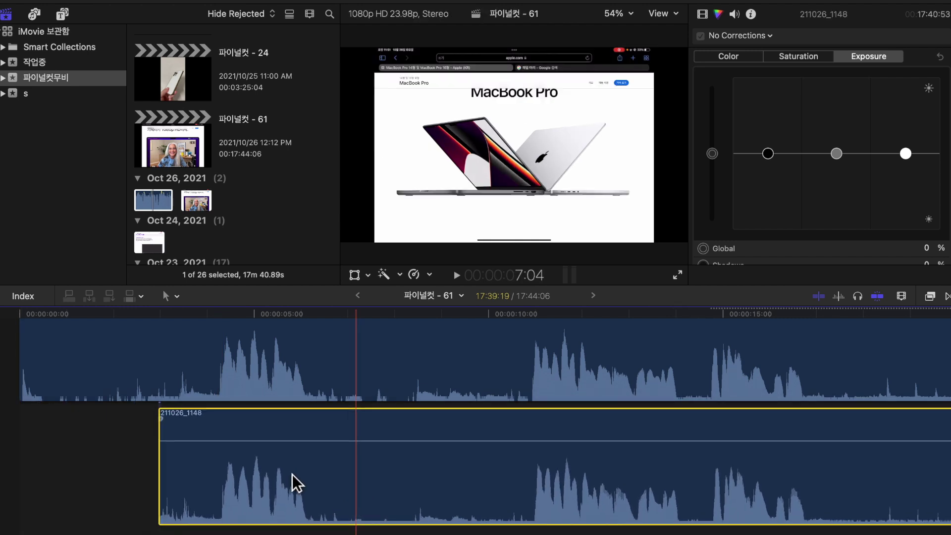
left_click_drag(236, 471, 231, 472)
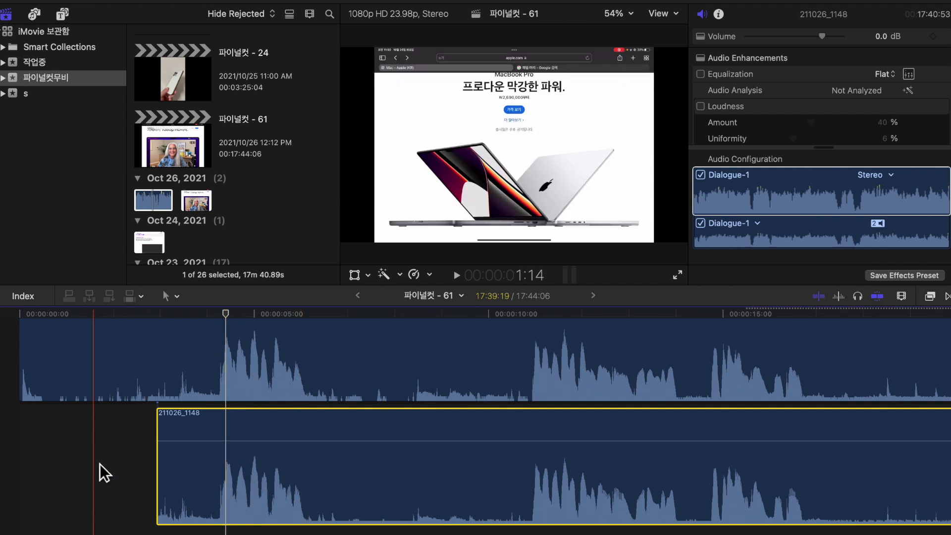
Step: Try to combine the aligned video and audio into a compound clip in the 파이널컷무비 event, and undo it
left_click_drag(100, 463, 406, 321)
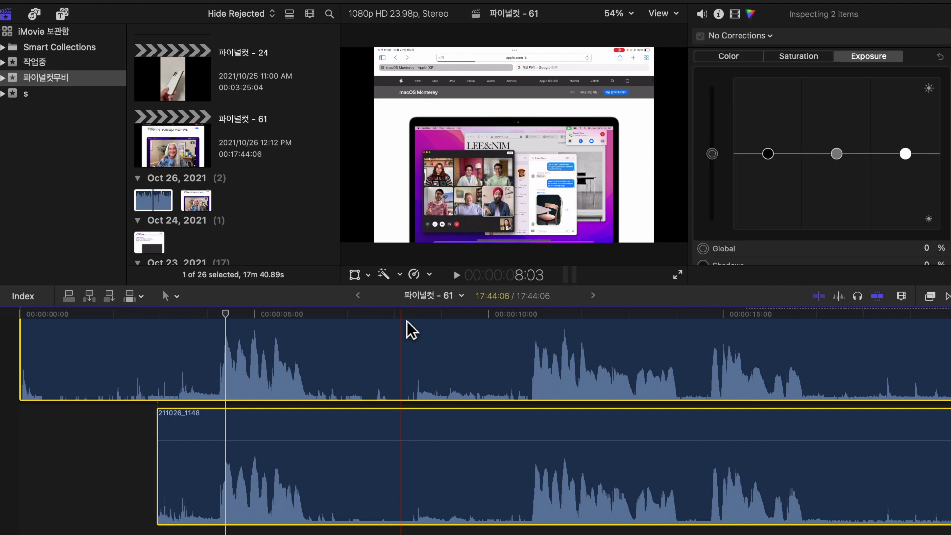
key("alt+g")
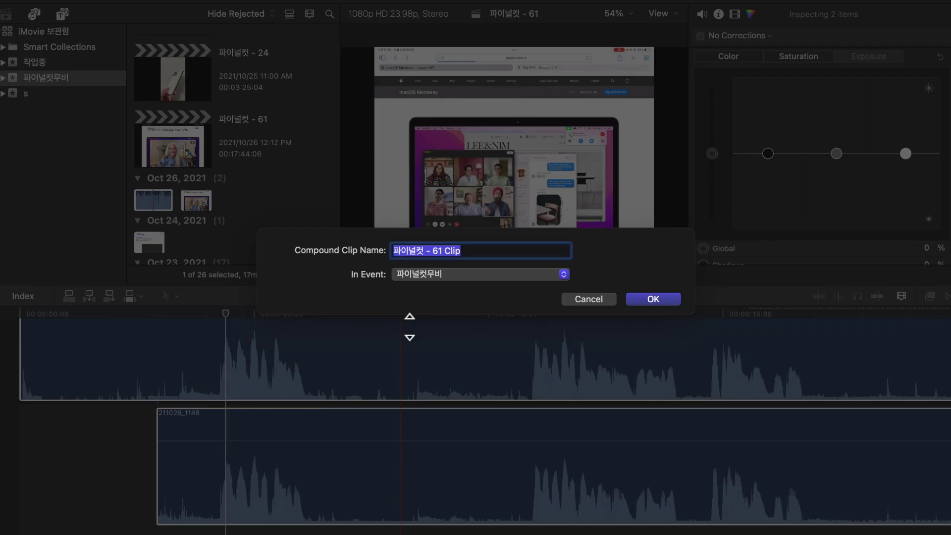
key("Return")
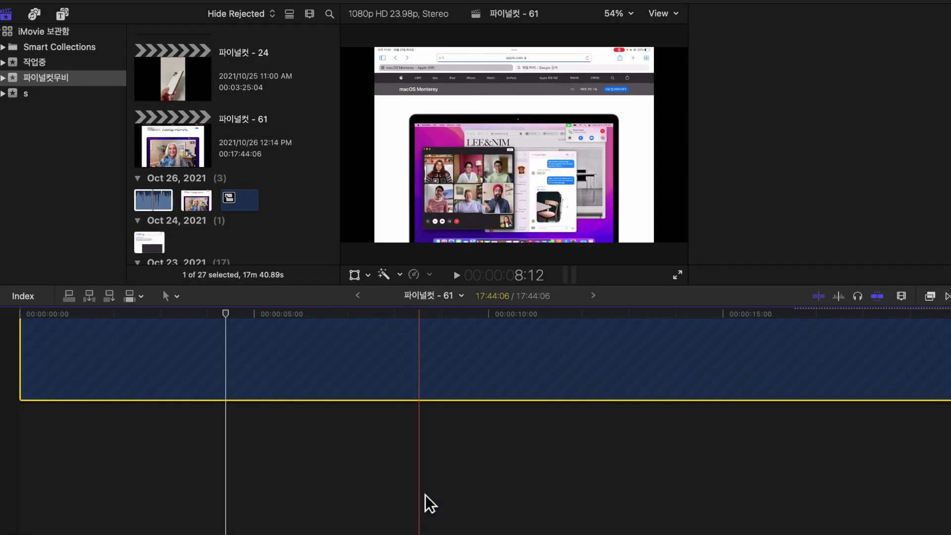
key("super+z")
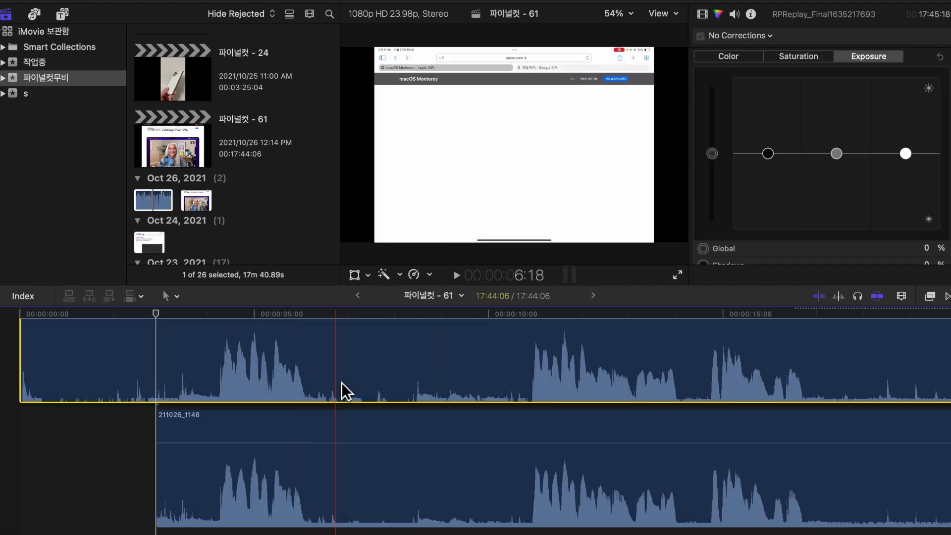
scroll(341, 383, "down", 2)
scroll(341, 383, "up", 4)
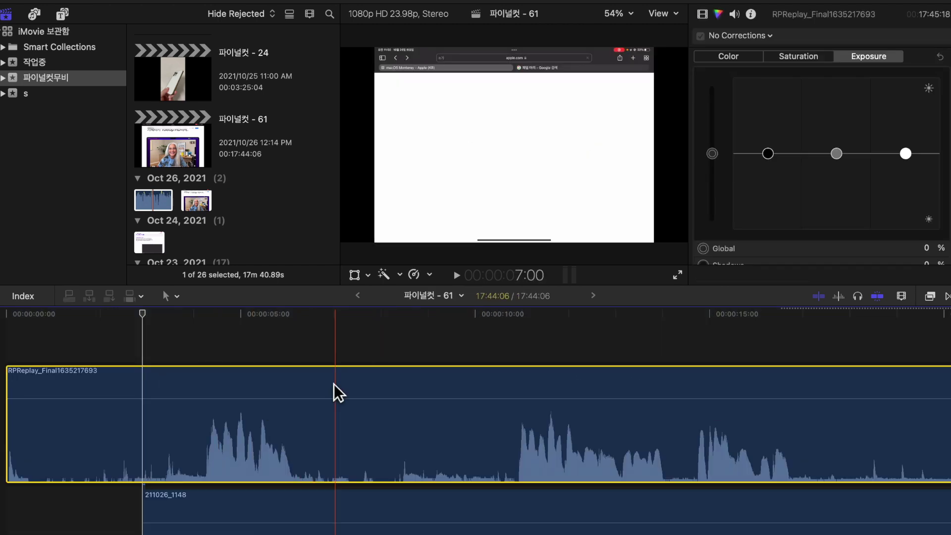
scroll(344, 395, "down", 5)
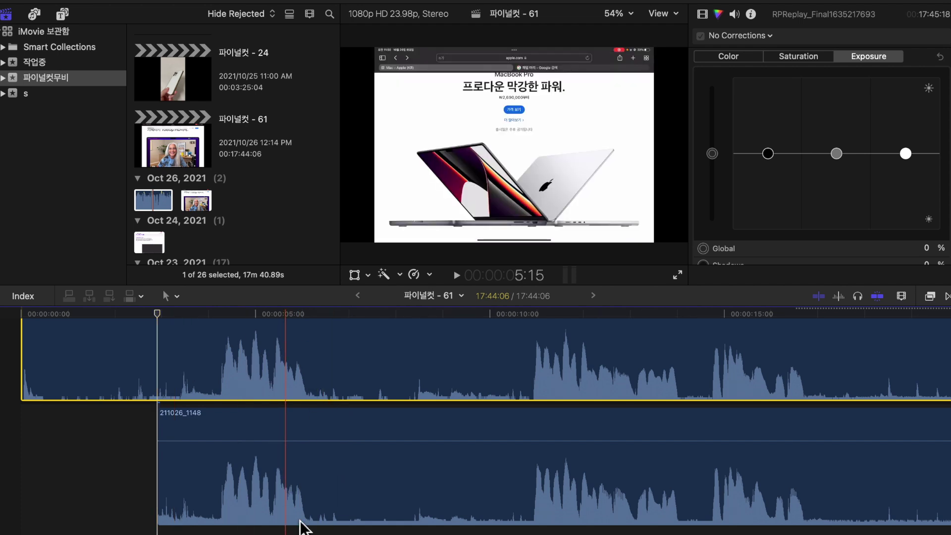
left_click(322, 495)
scroll(349, 463, "up", 3)
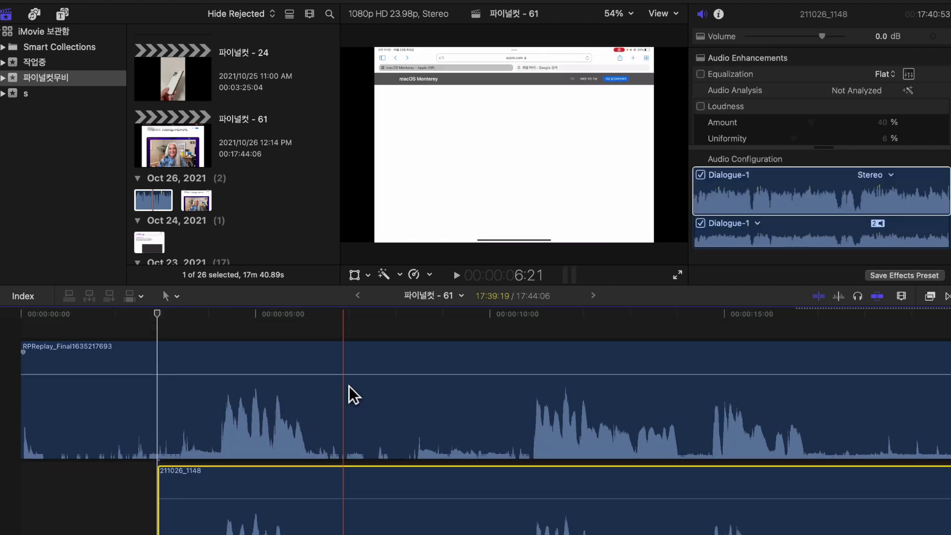
left_click_drag(345, 375, 340, 486)
scroll(340, 487, "down", 3)
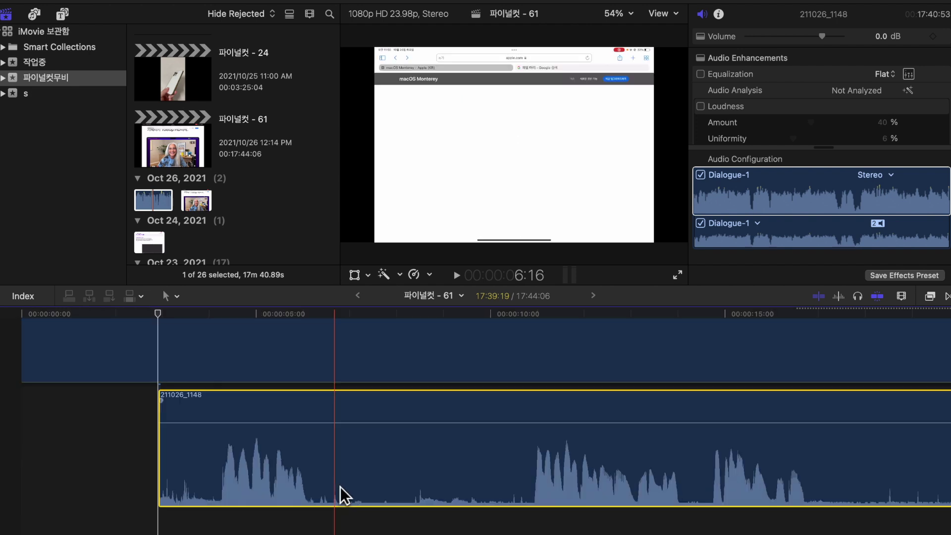
Step: Try to make a compound clip from the muted video and the 211026_1148 audio, and undo it
scroll(340, 487, "up", 2)
left_click(291, 402, "super")
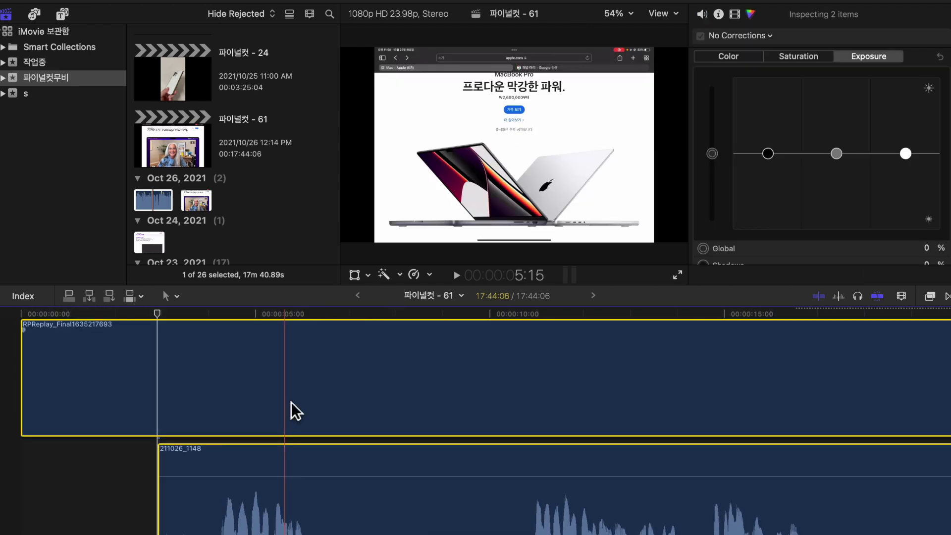
key("alt+g")
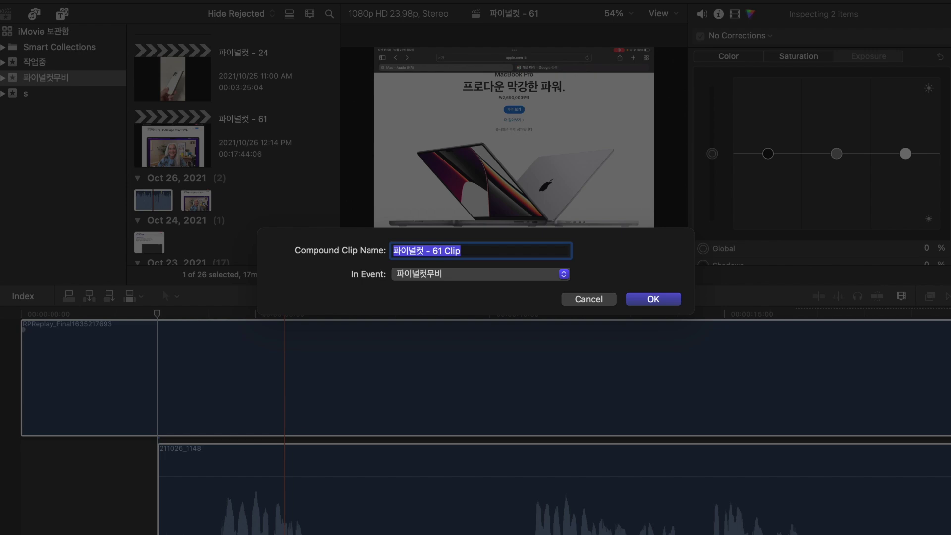
key("Return")
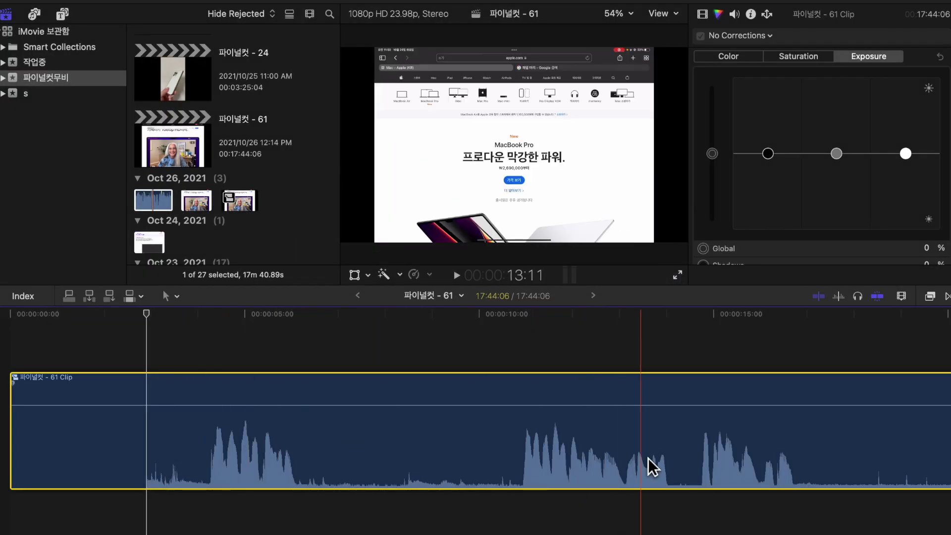
key("super+z")
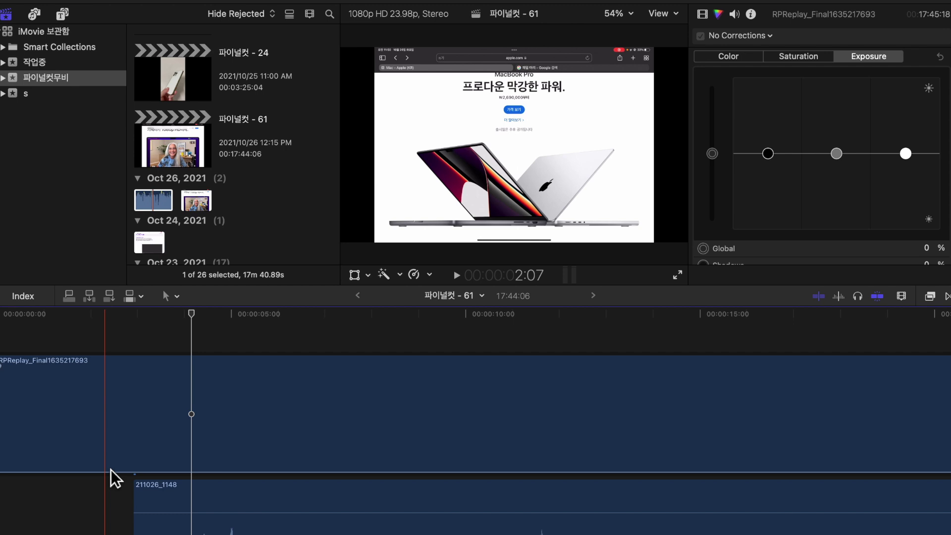
Step: Delete both the video clip and the attached audio clip from the timeline
left_click_drag(132, 332, 256, 534)
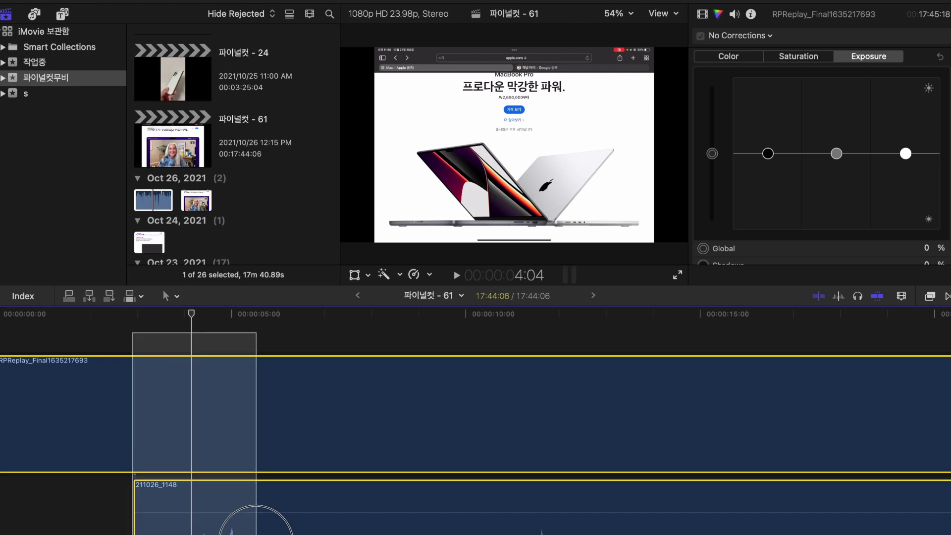
key("Delete")
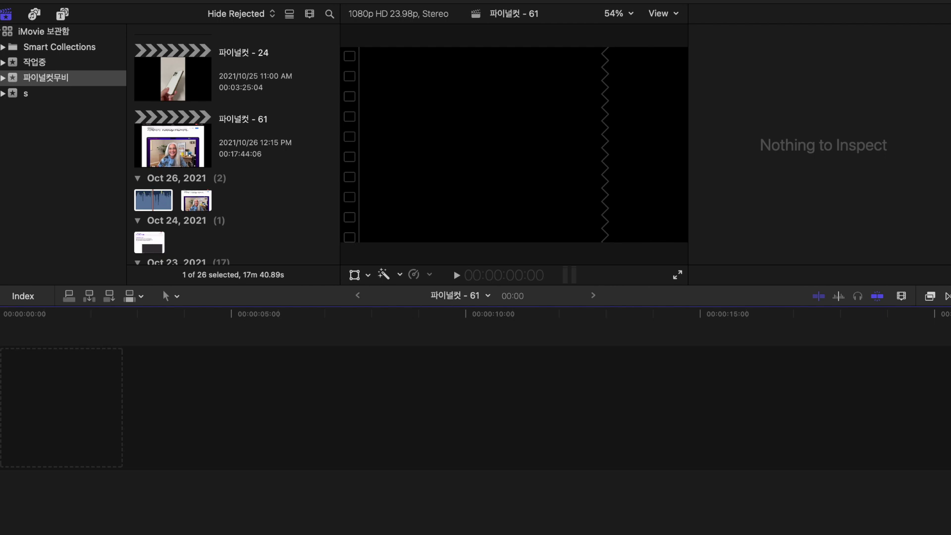
left_click(279, 473)
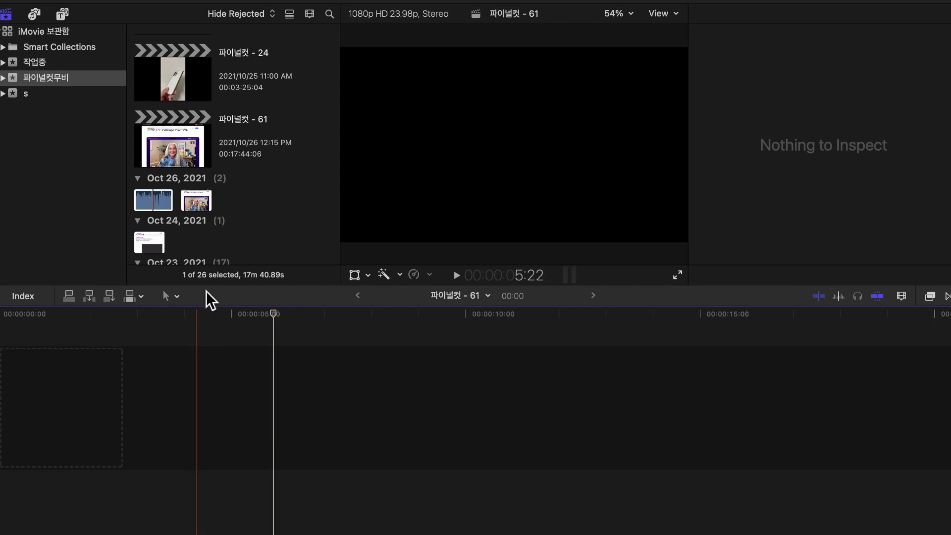
left_click_drag(197, 195, 156, 207)
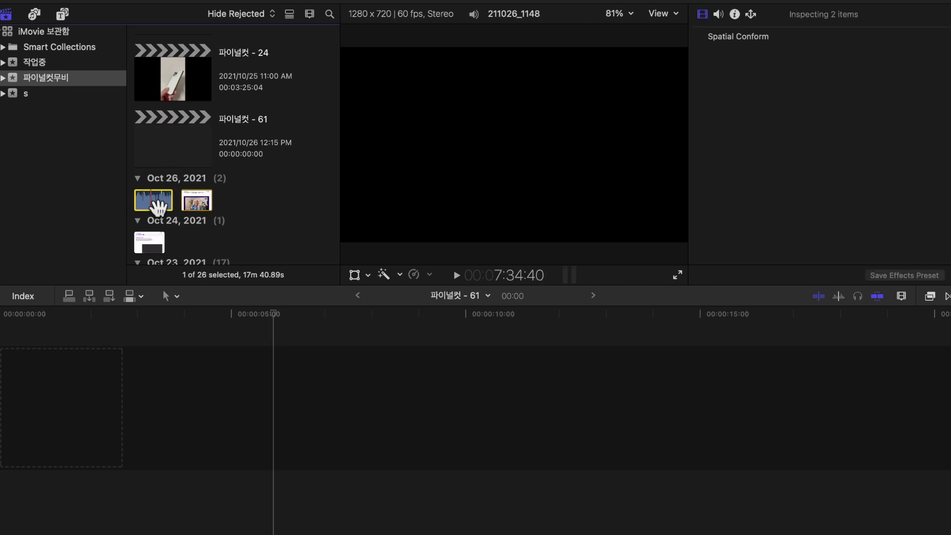
left_click(198, 201)
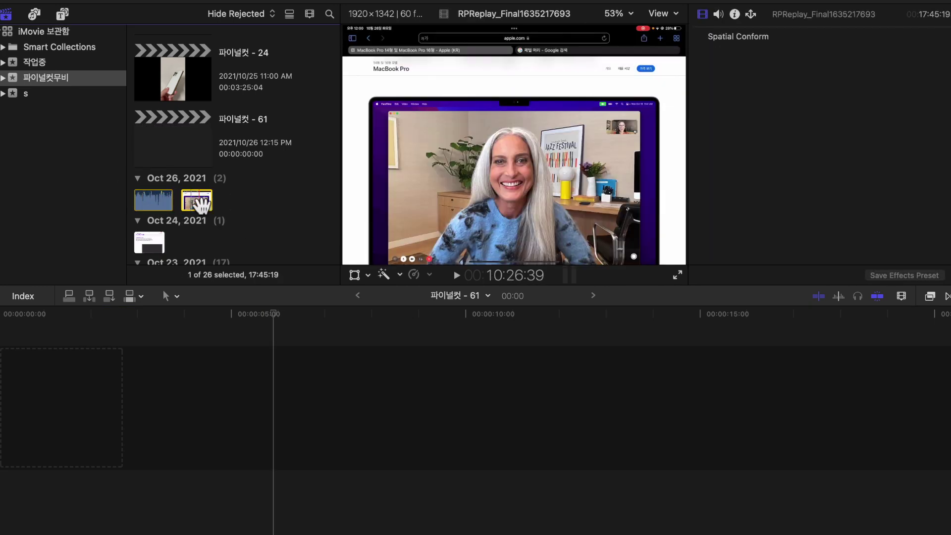
left_click_drag(233, 198, 148, 200)
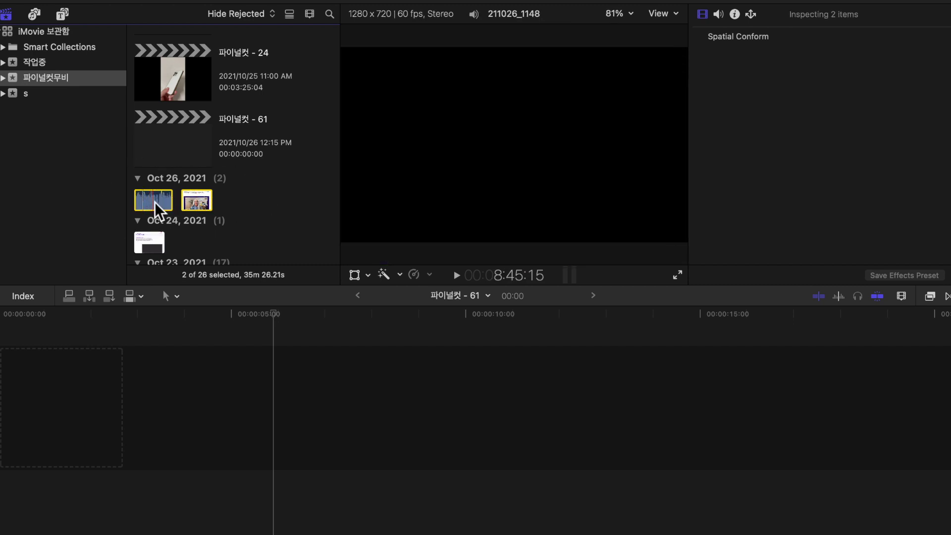
Step: Examine the Synchronize Clips settings for the two selected clips, including the available frame rates, and cancel
right_click(155, 202)
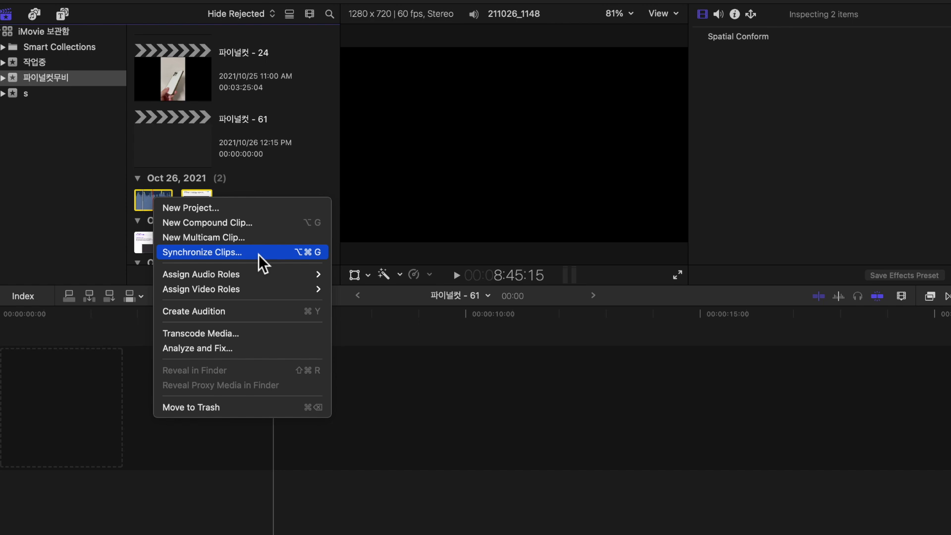
left_click(242, 255)
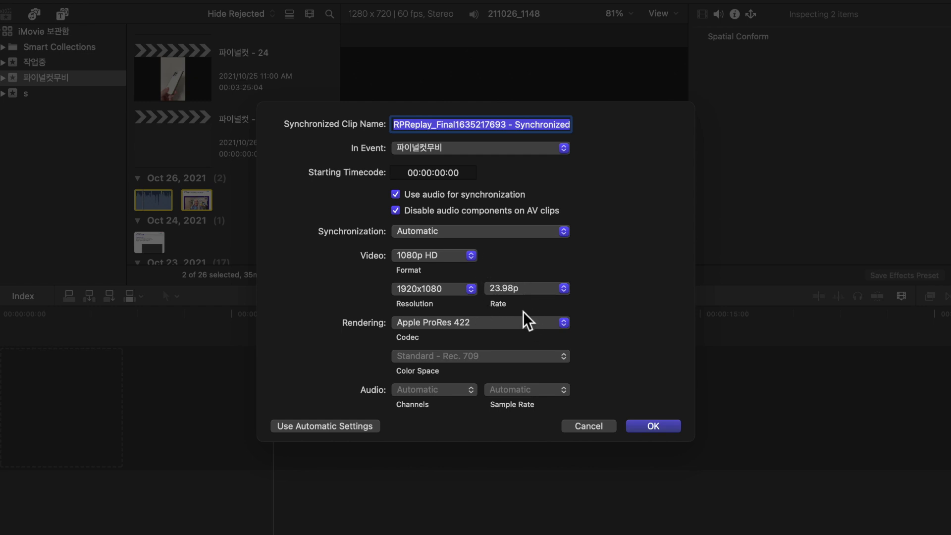
left_click(541, 296)
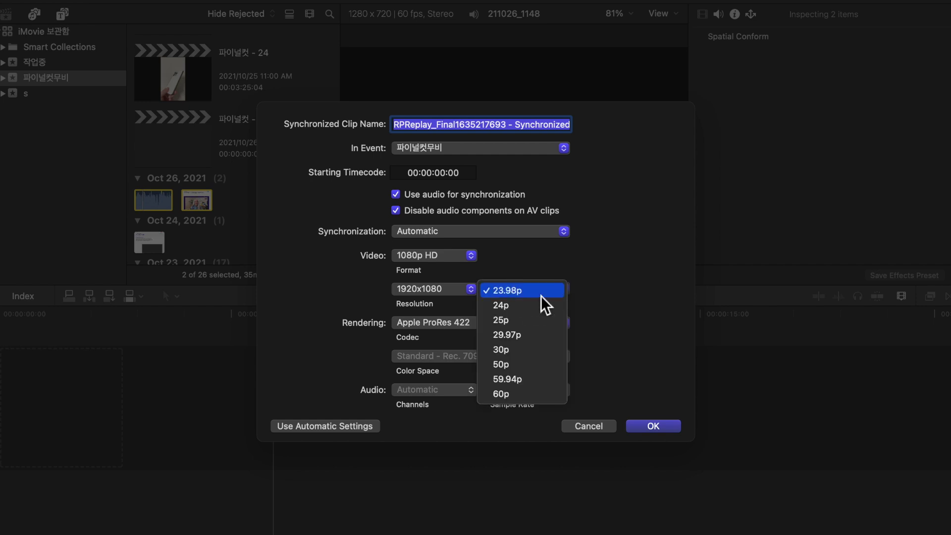
left_click(603, 281)
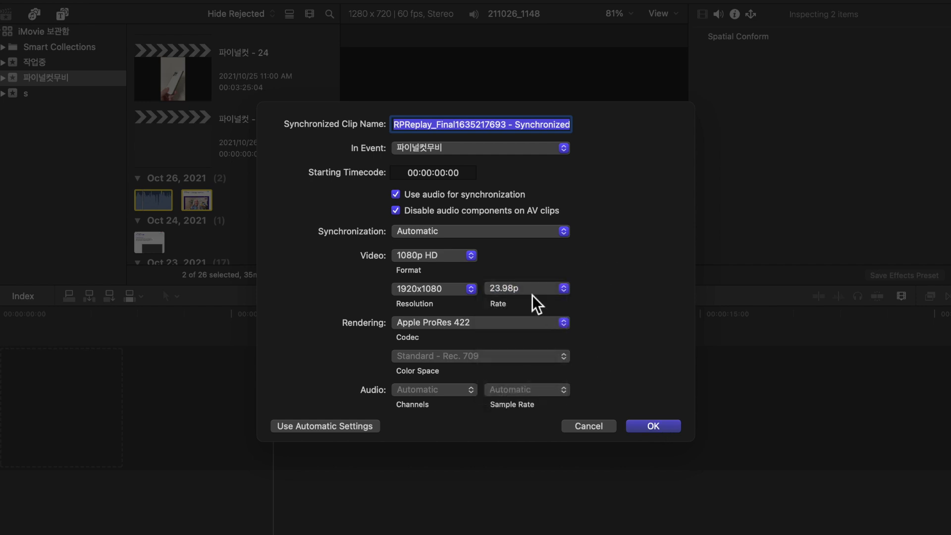
left_click(589, 426)
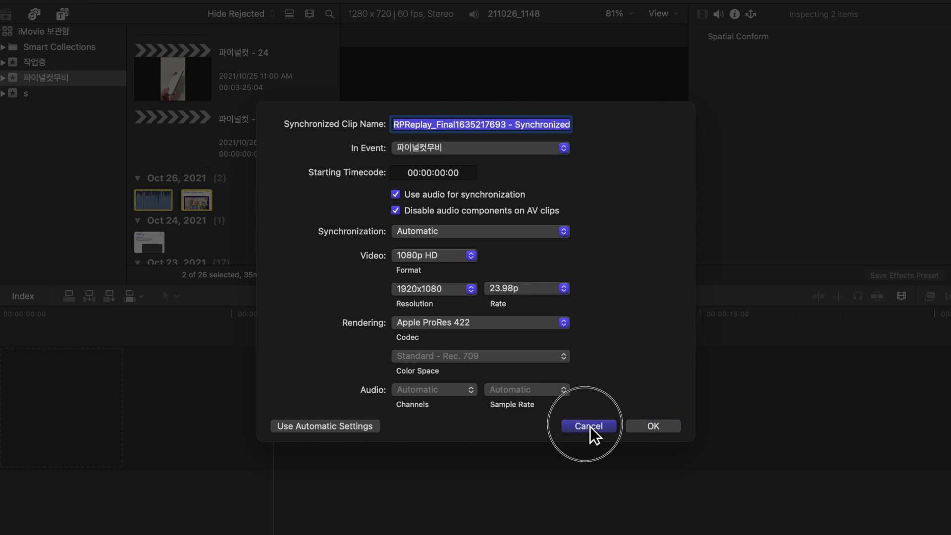
Step: Synchronize the two selected clips by audio with the preset settings in the 파이널컷무비 event, and select the resulting synchronized clip
left_click(174, 206)
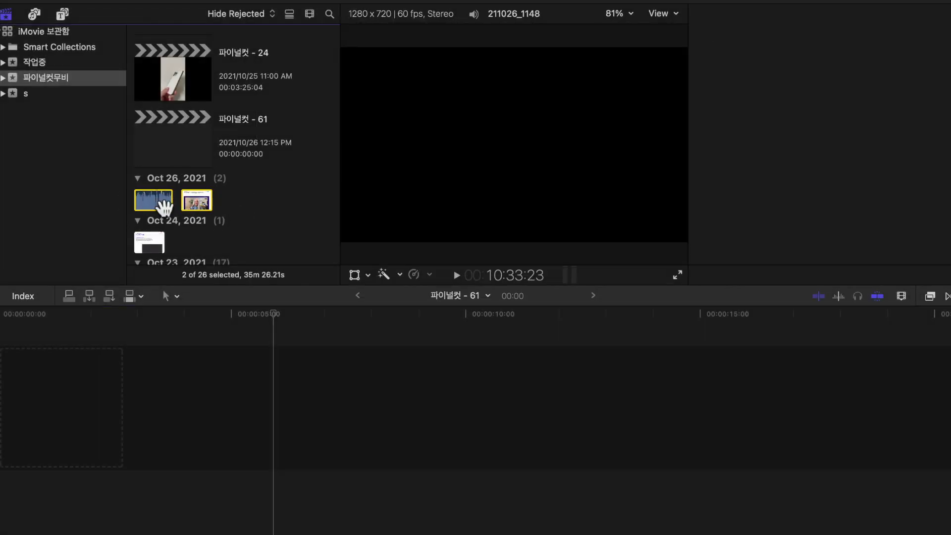
right_click(176, 201)
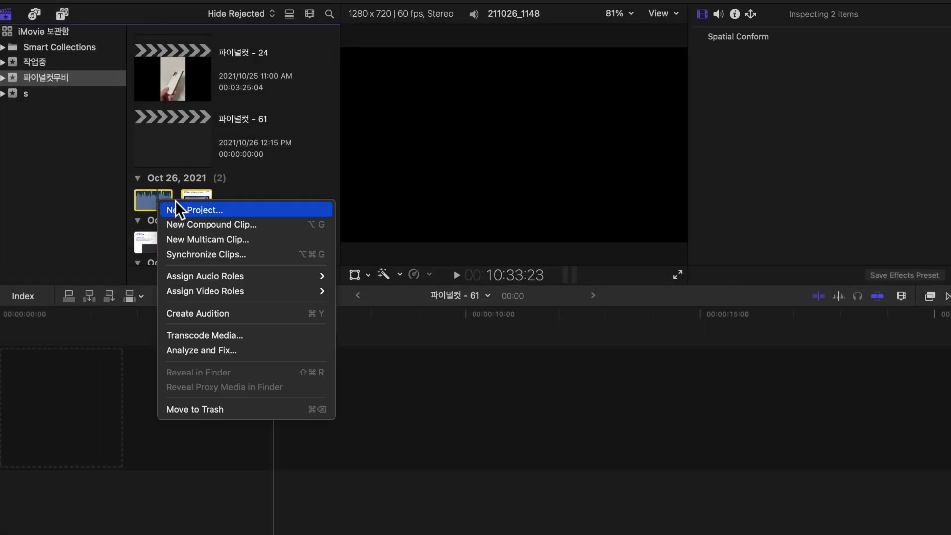
left_click(254, 256)
left_click(664, 430)
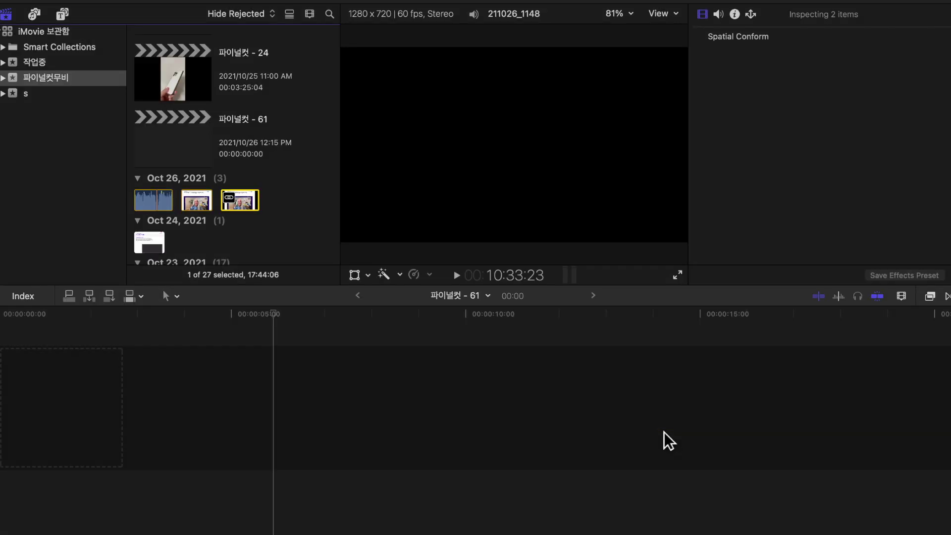
left_click(240, 201)
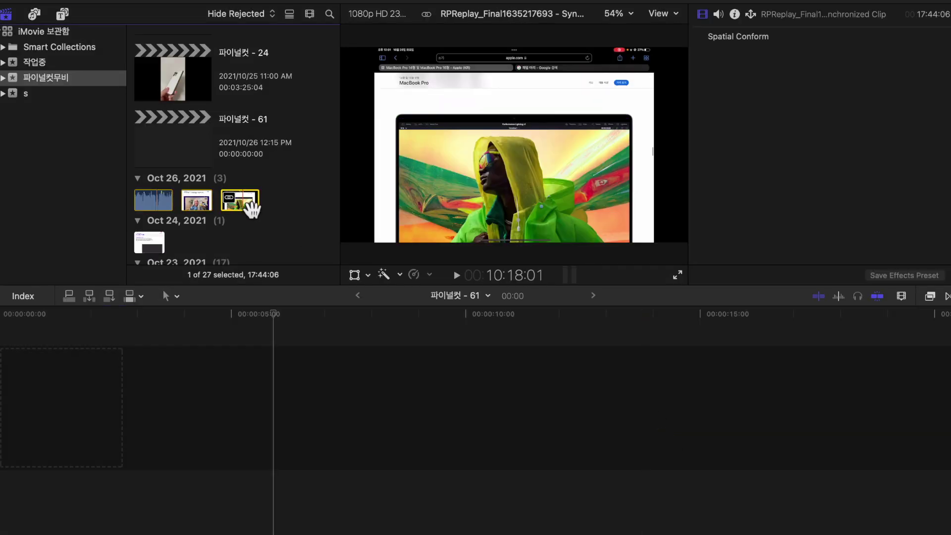
left_click_drag(244, 203, 189, 375)
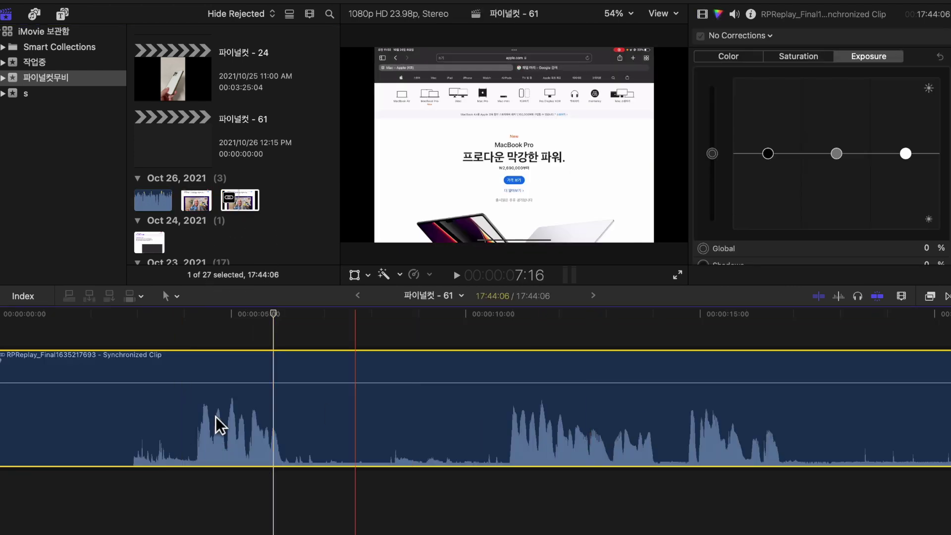
scroll(382, 441, "right", 4)
scroll(381, 440, "left", 6)
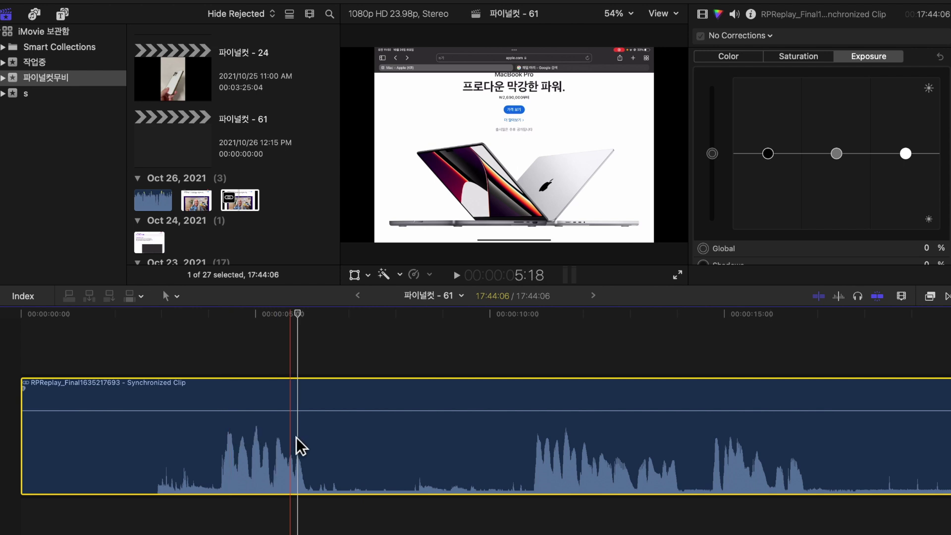
left_click(251, 202)
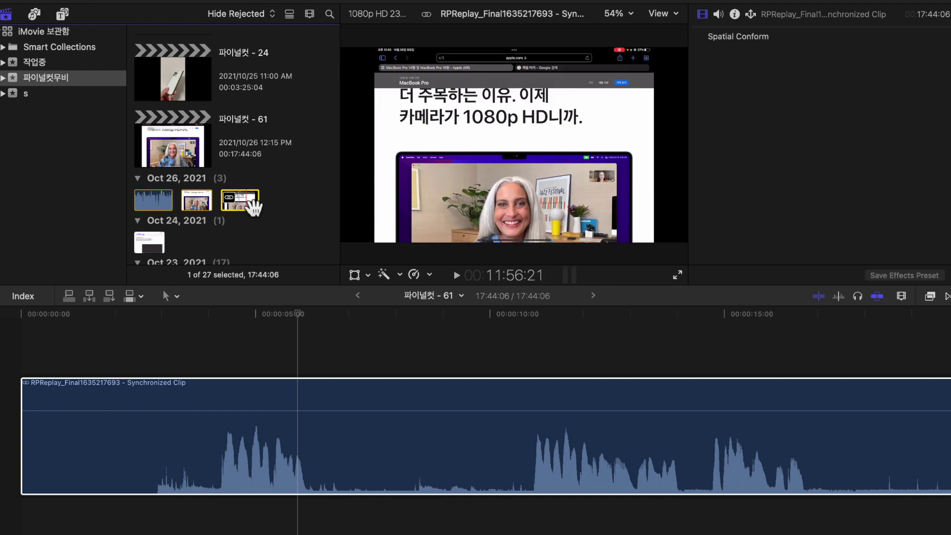
right_click(253, 206)
left_click(234, 244)
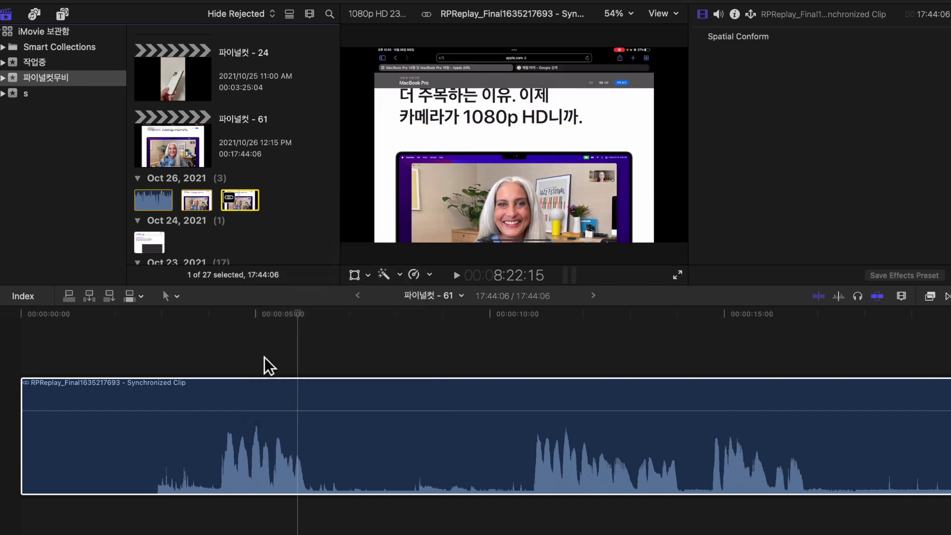
left_click(264, 357)
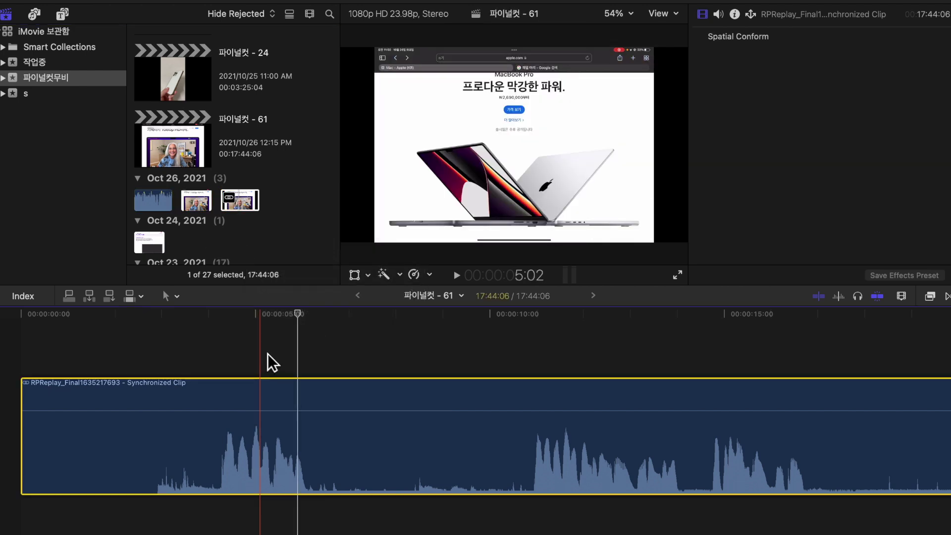
key("super+6")
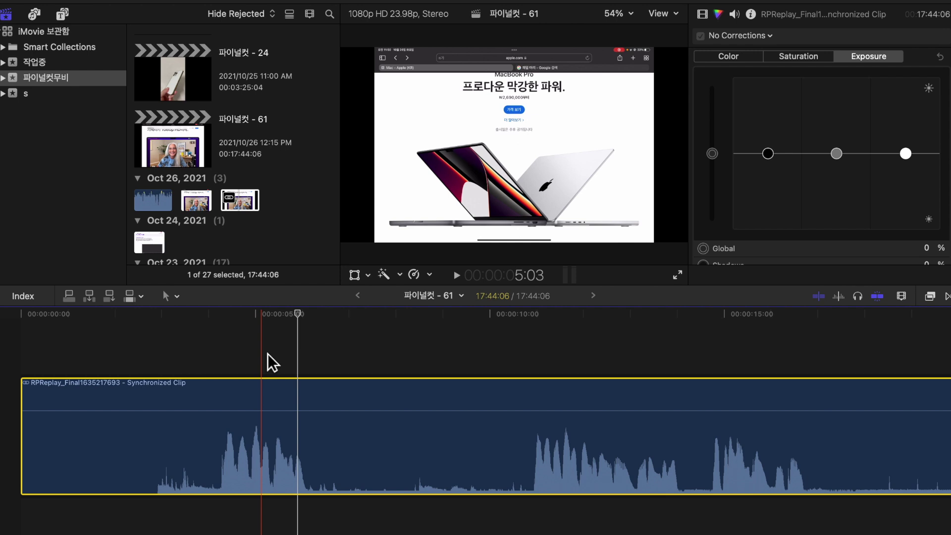
Step: Compare the source video, the 211026_1148 audio and the synchronized clip among the event's Oct 26, 2021 media
left_click(198, 208)
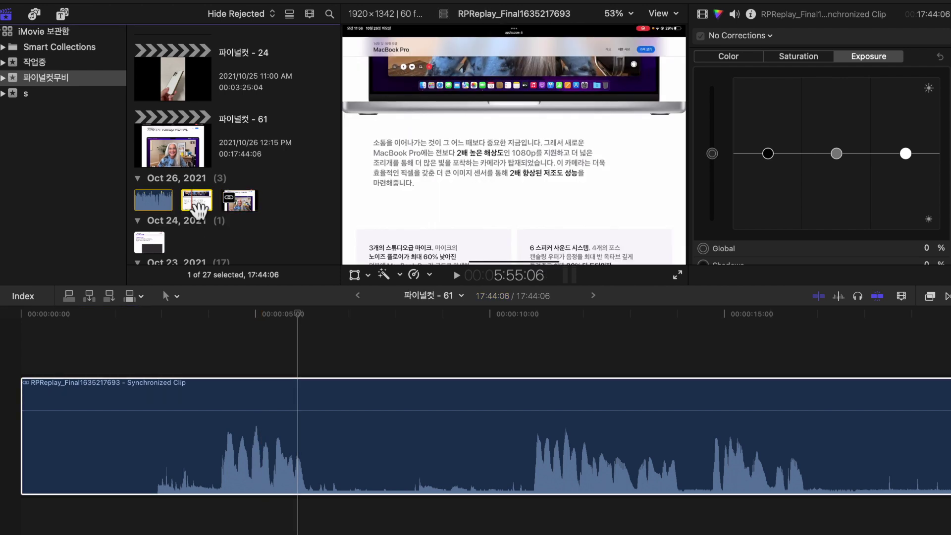
left_click(159, 202)
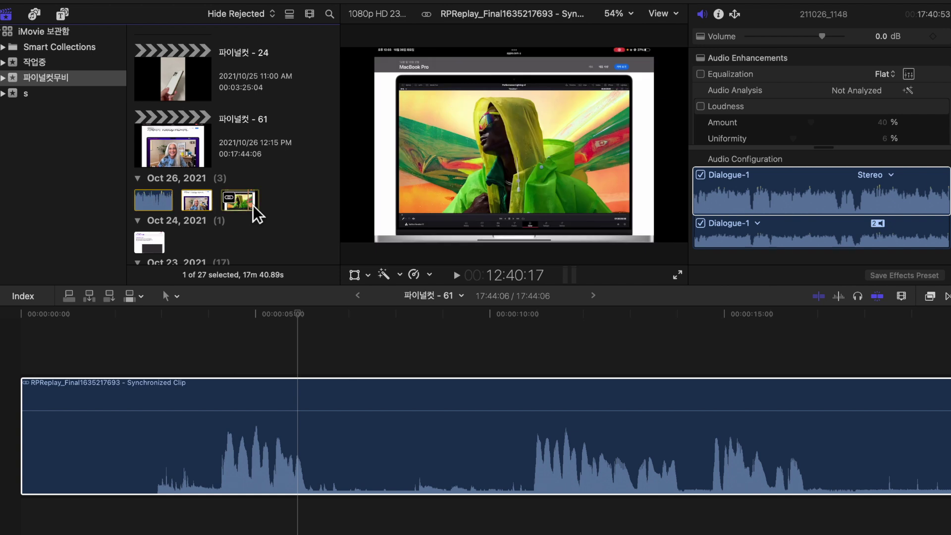
left_click(270, 206)
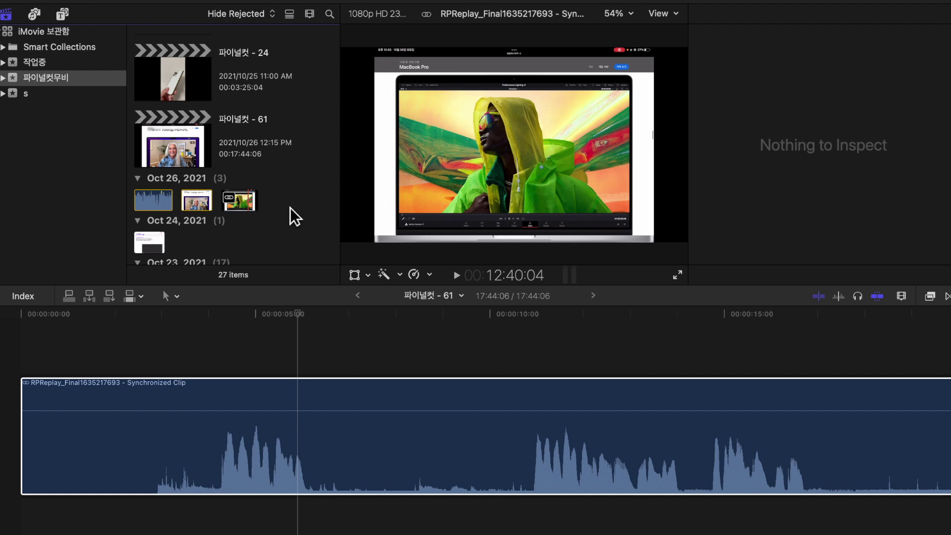
left_click(245, 347)
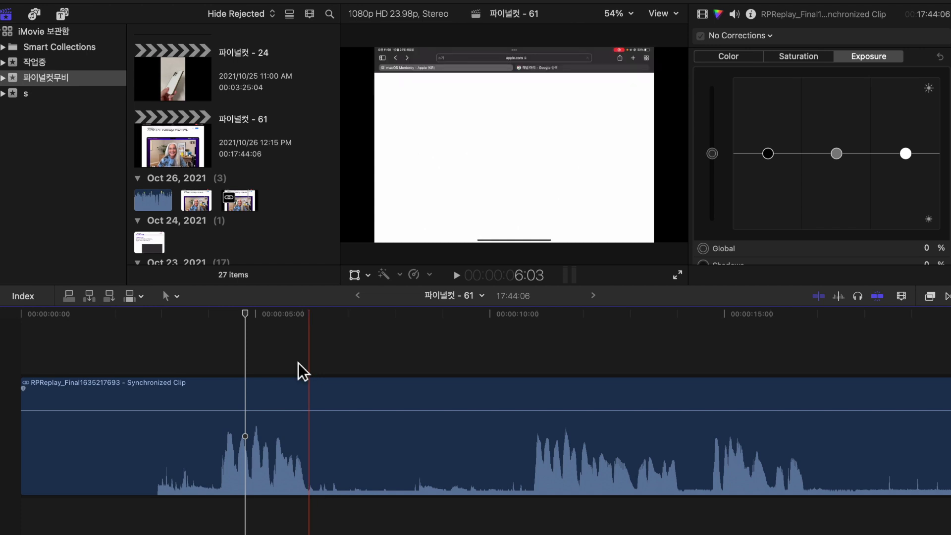
left_click(201, 200)
left_click(203, 205)
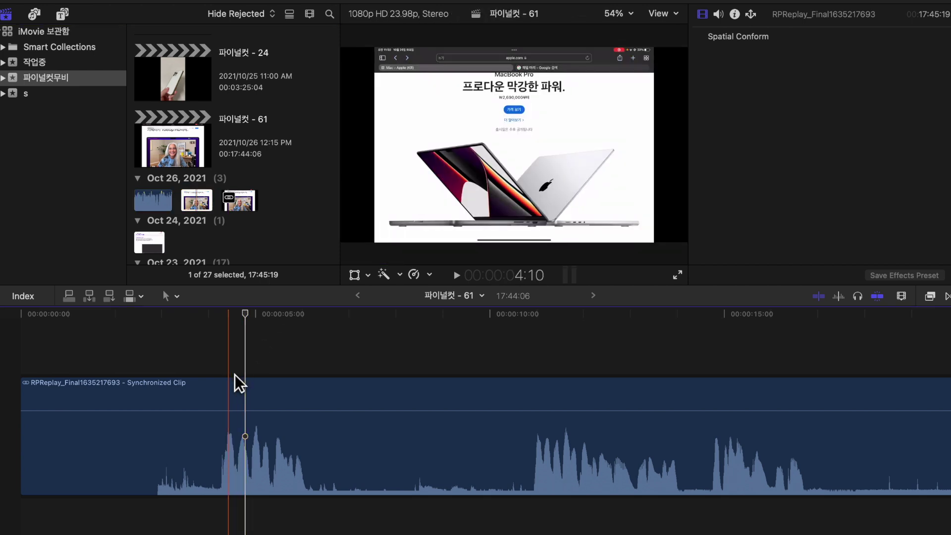
key("super+6")
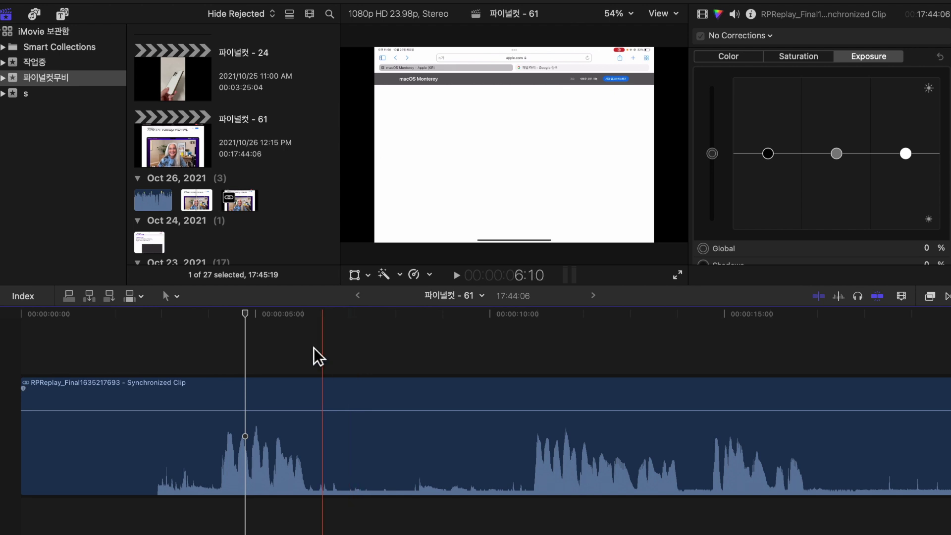
left_click(254, 207)
left_click(272, 353)
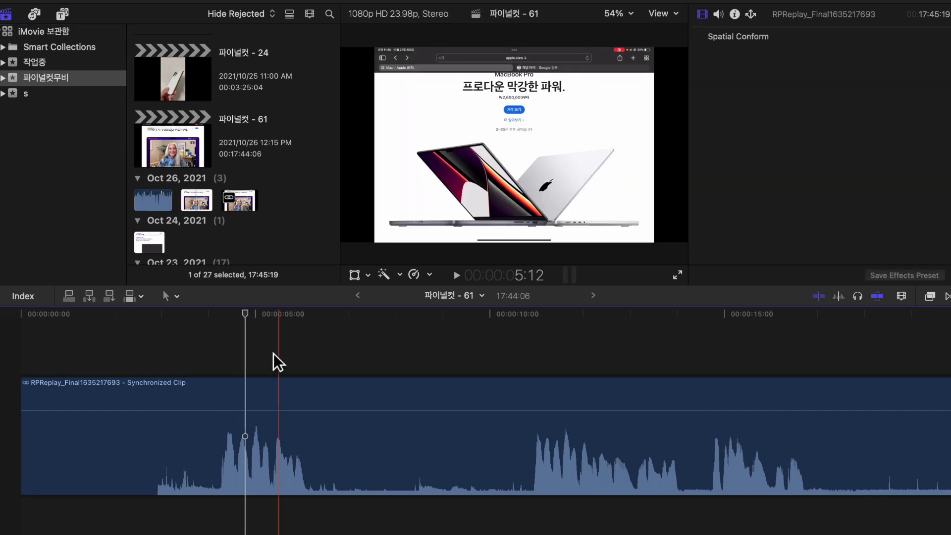
left_click(270, 353)
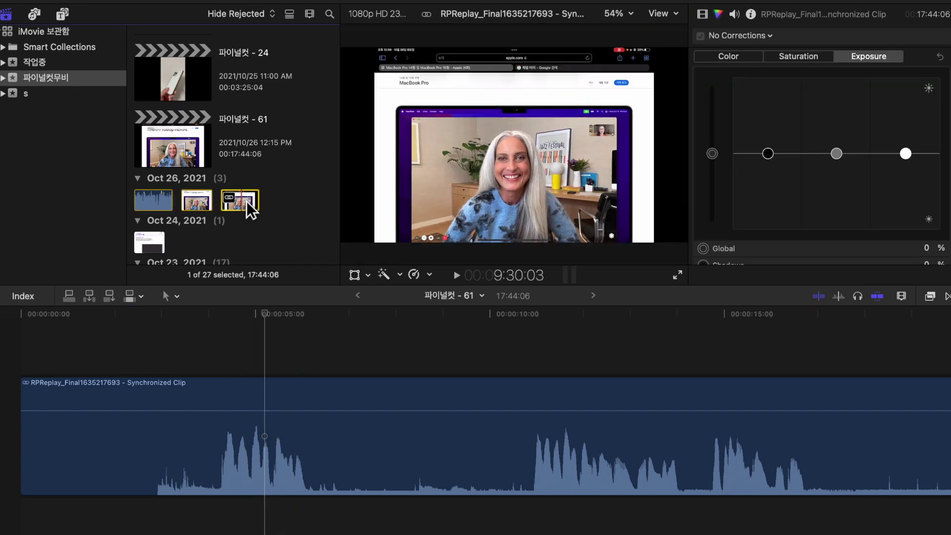
Step: Select the synchronized clip in the timeline and move the playhead to about 6:04, just after the first burst of speech
left_click(235, 436)
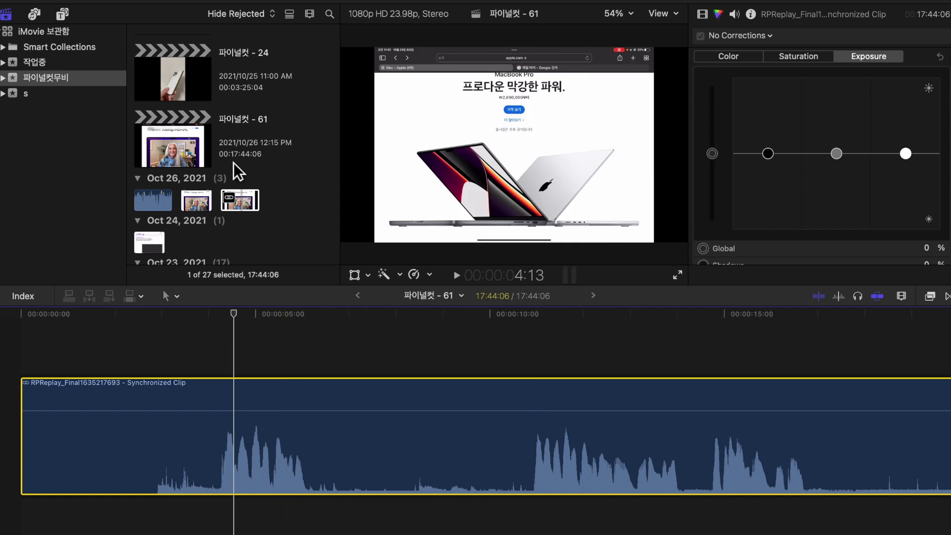
left_click(250, 195)
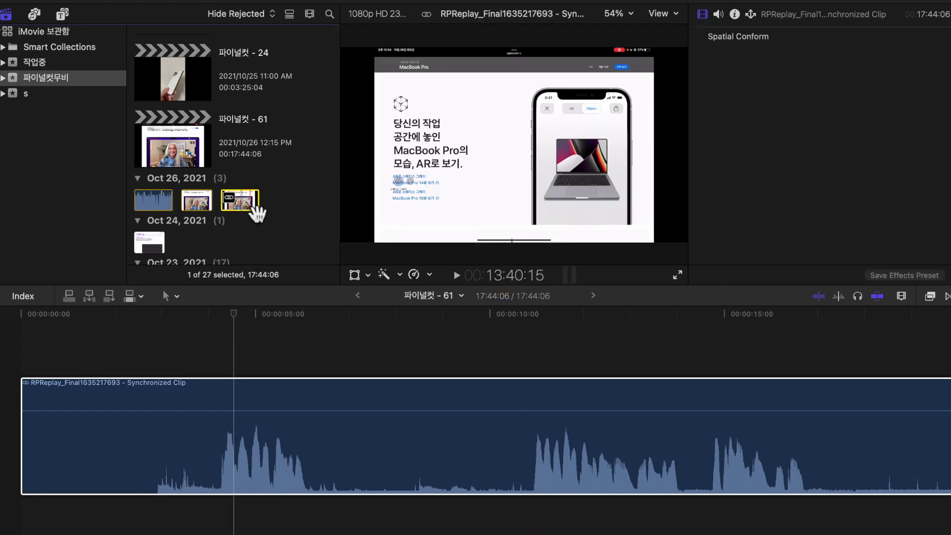
left_click(315, 318)
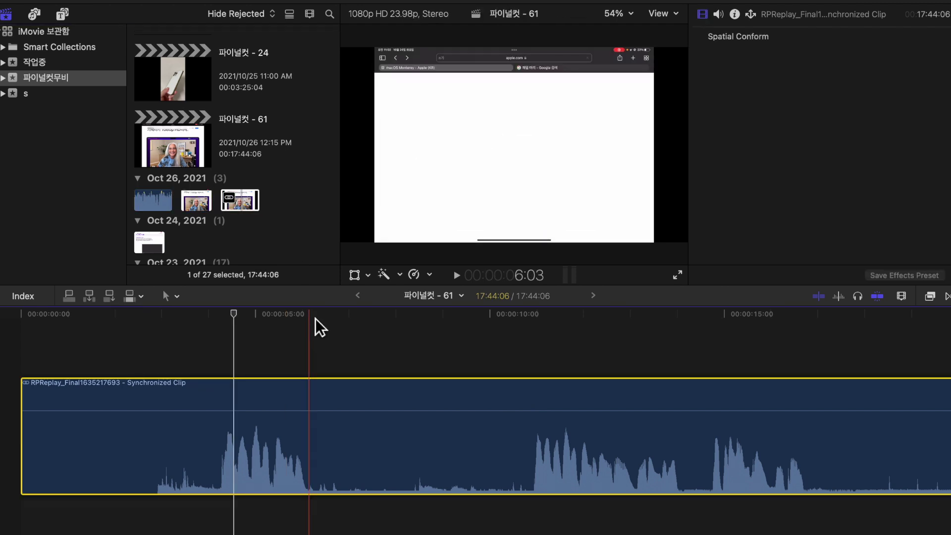
left_click(315, 318)
key("super+6")
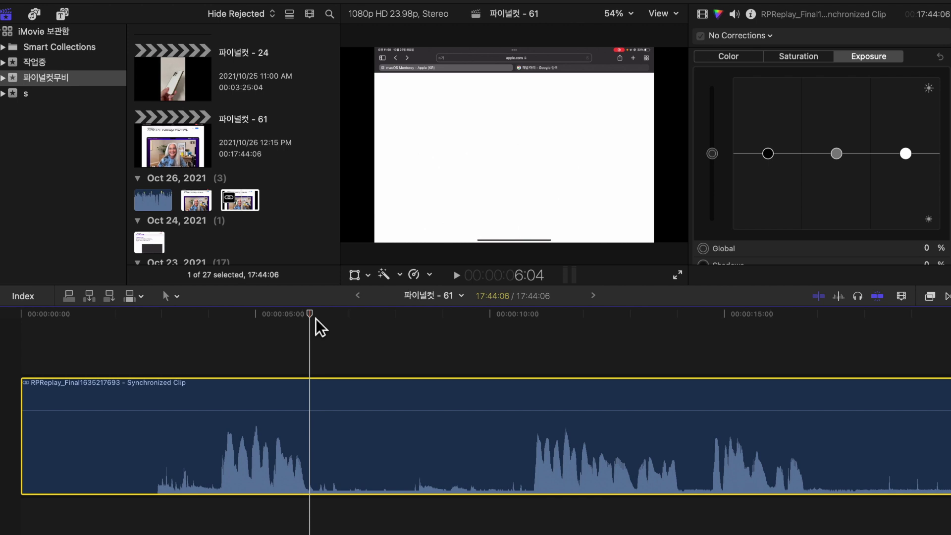